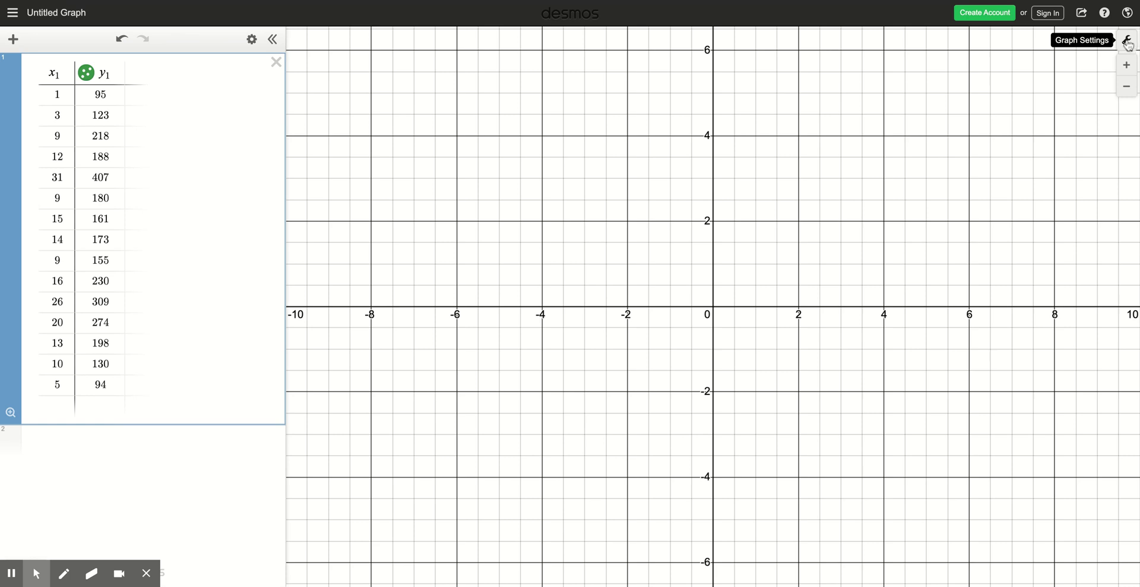
Label the x-axis "Fat (g)" and the y-axis "Calories (kCal)", and fit the graph window to the table data
click(1128, 43)
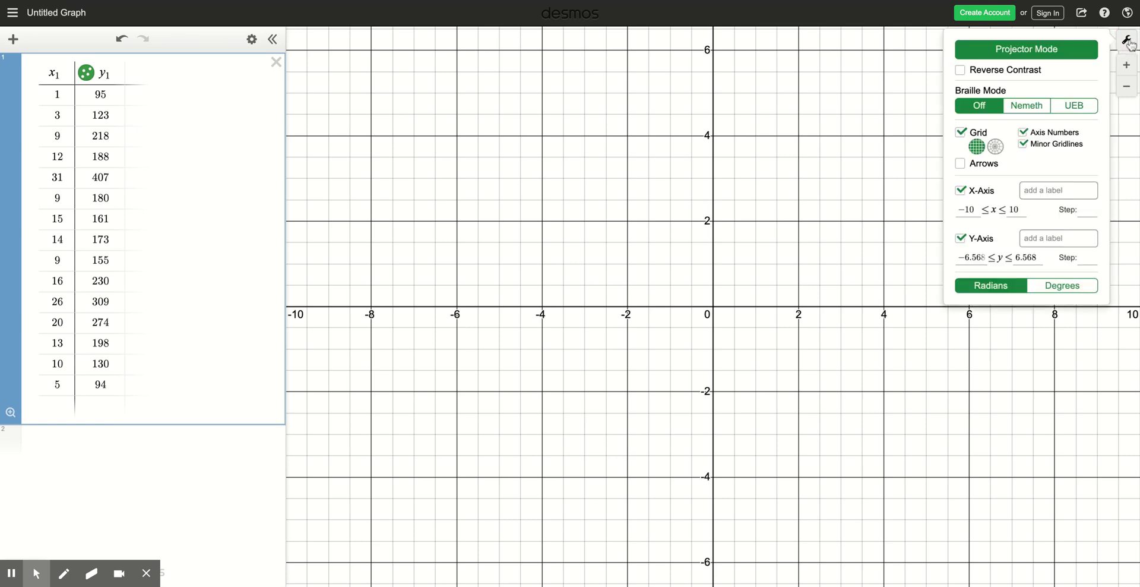
click(1052, 191)
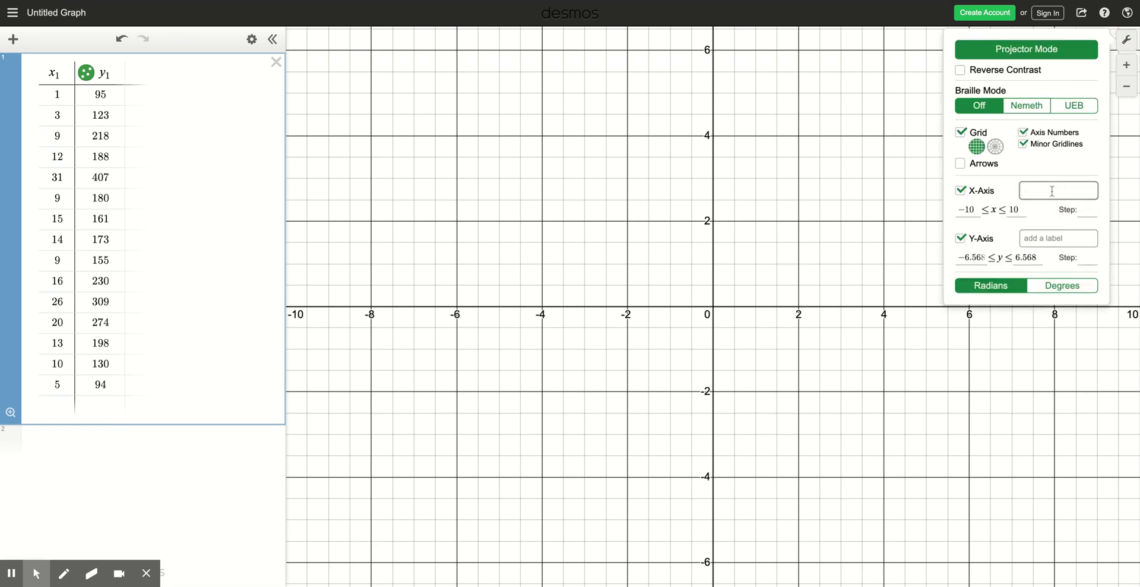
text(Fat (g))
click(1048, 238)
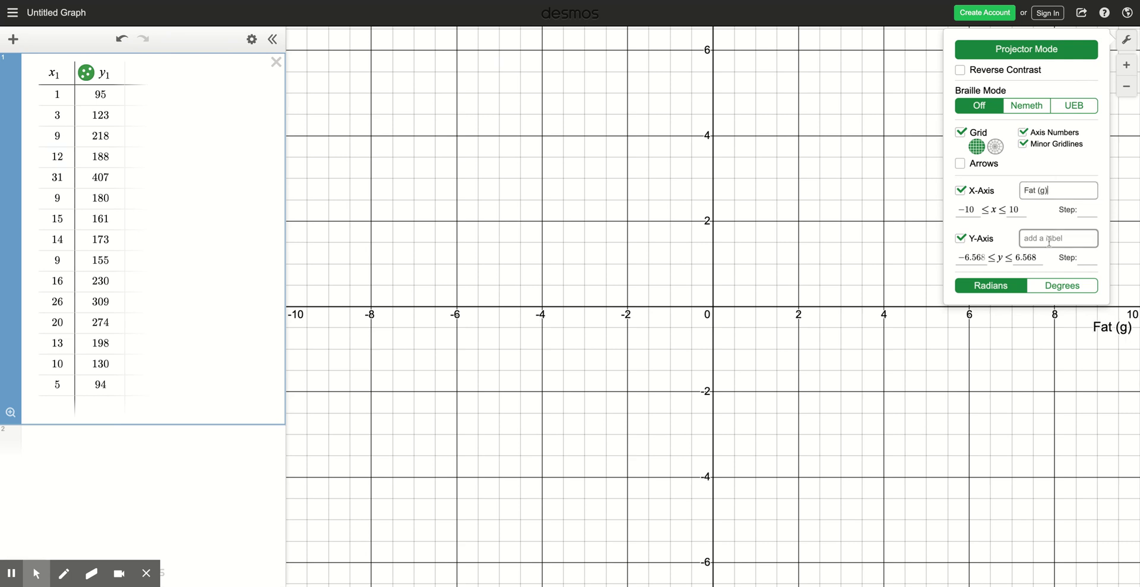
text(Calories ()
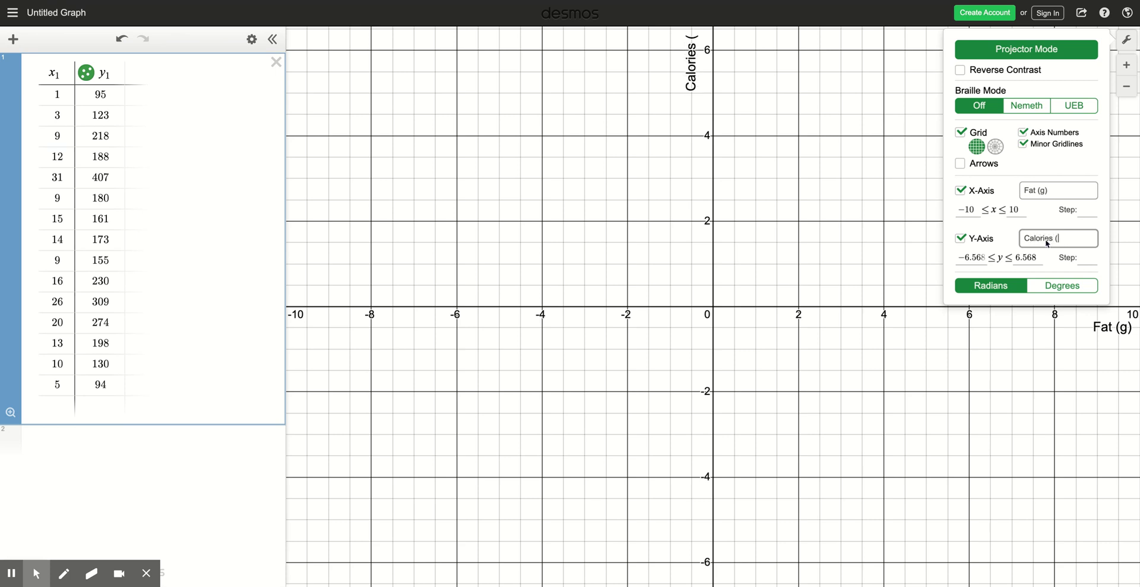
text(kCal))
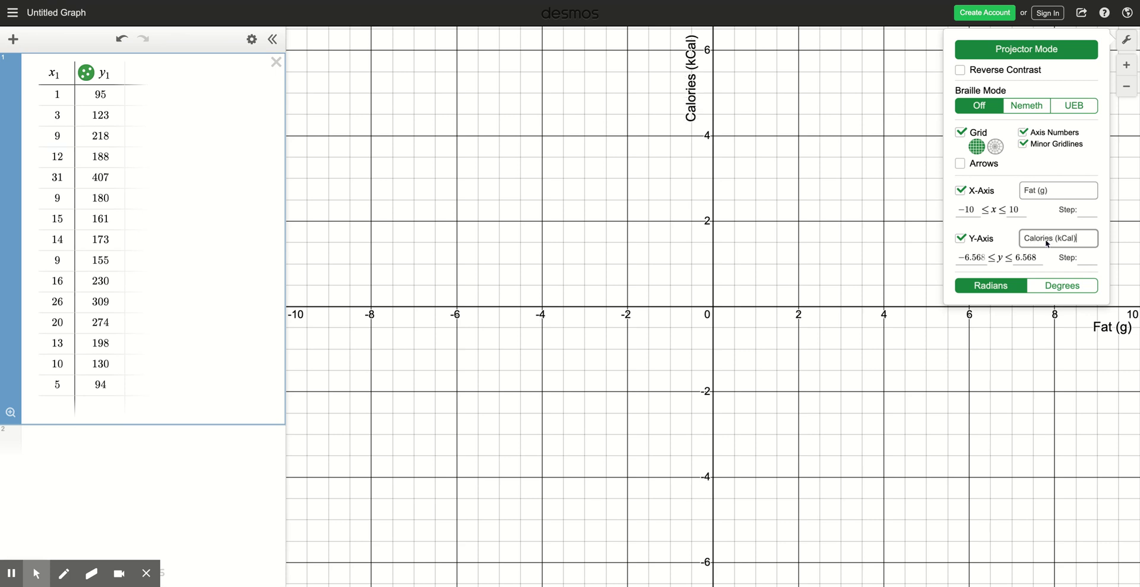
click(1127, 42)
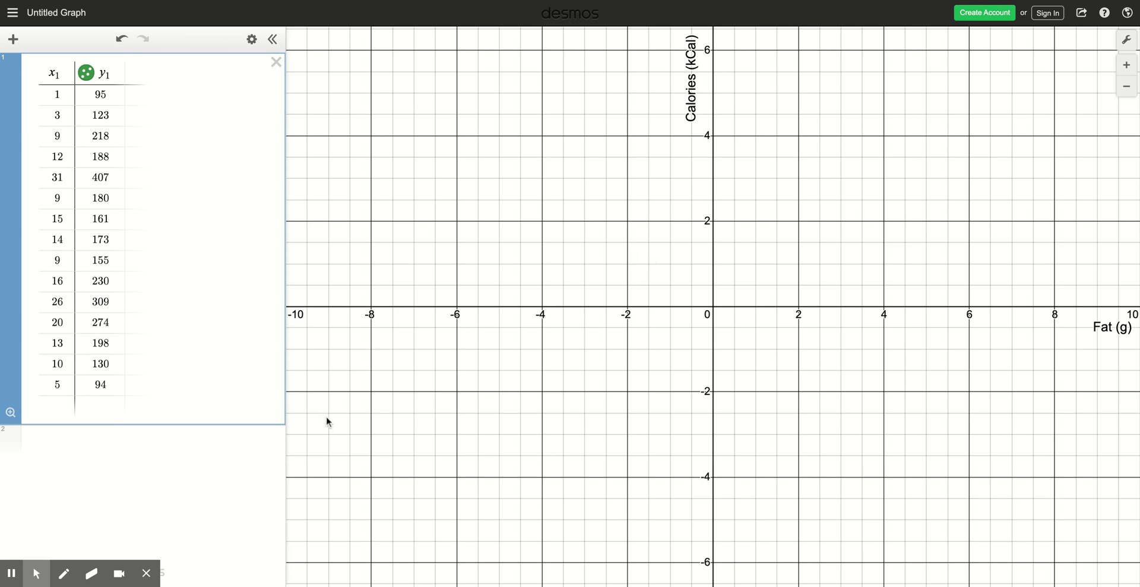
click(10, 412)
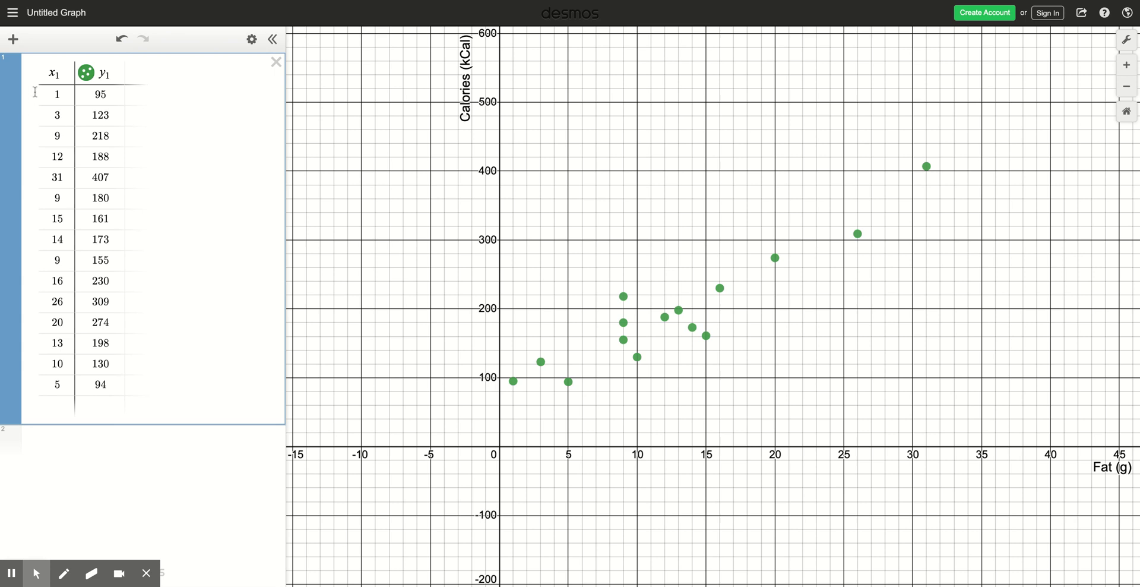
Add a second table below the first containing the points (2, 80) and (32, 410)
click(13, 40)
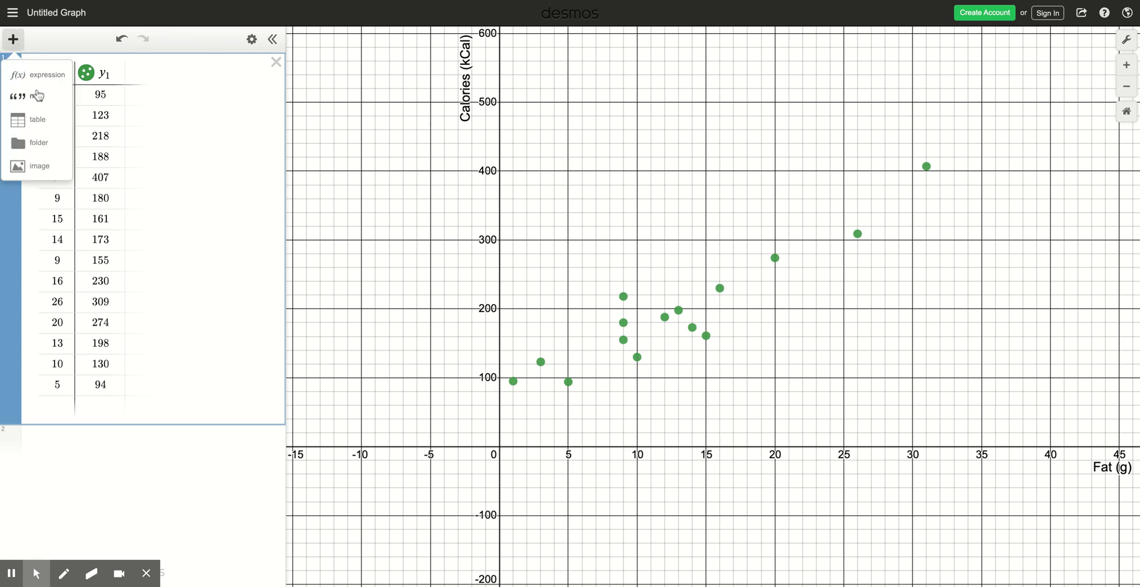
click(35, 121)
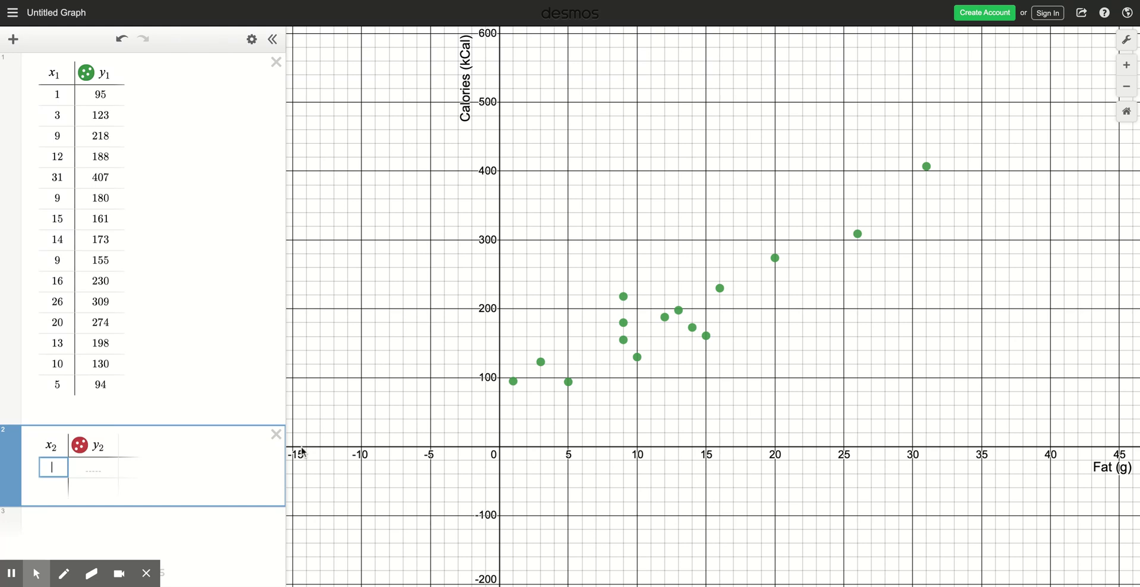
text(2)
key(Tab)
text(80)
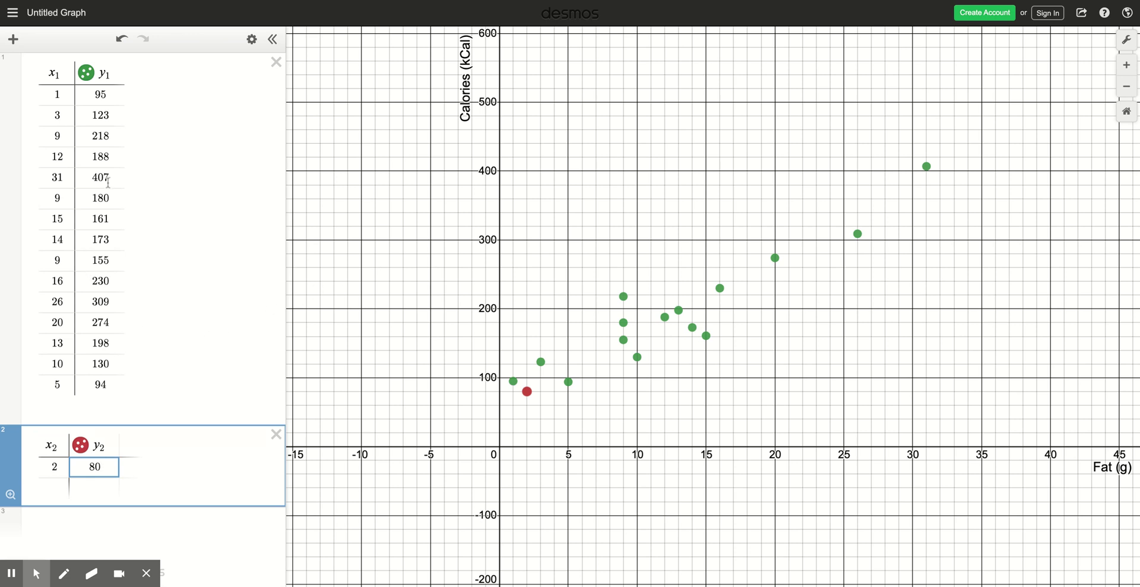
click(53, 486)
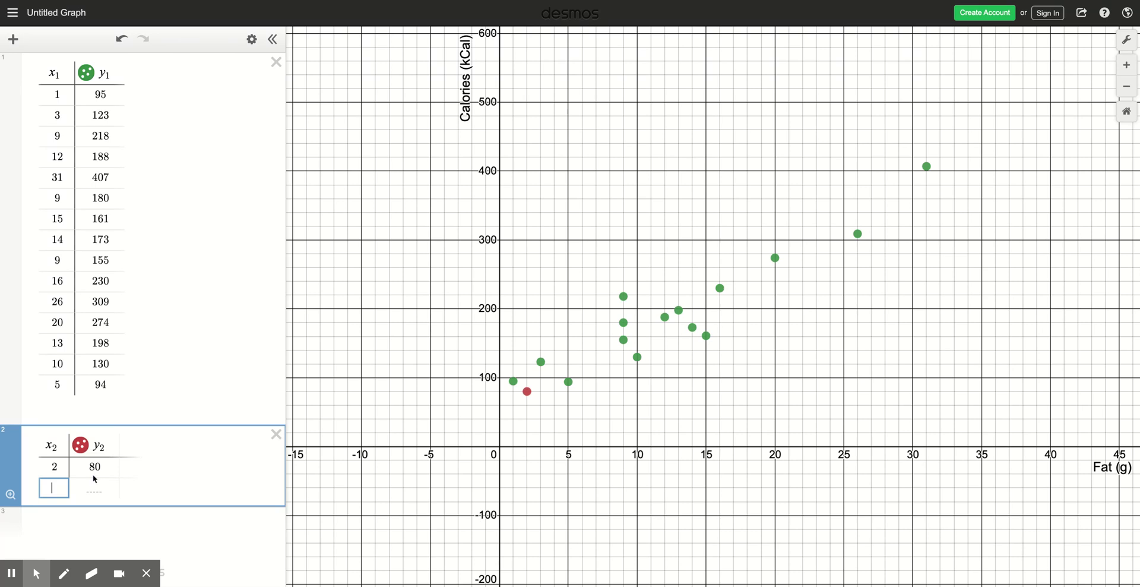
text(32)
key(Tab)
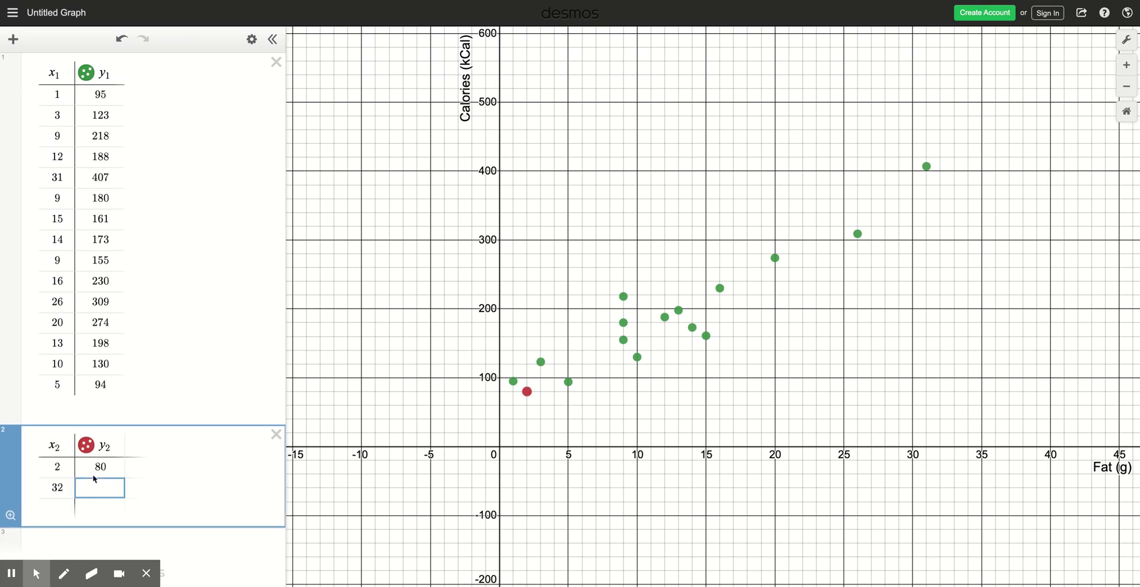
text(410)
Format the second table's points in purple, connect them with a solid line, and make them draggable
click(252, 40)
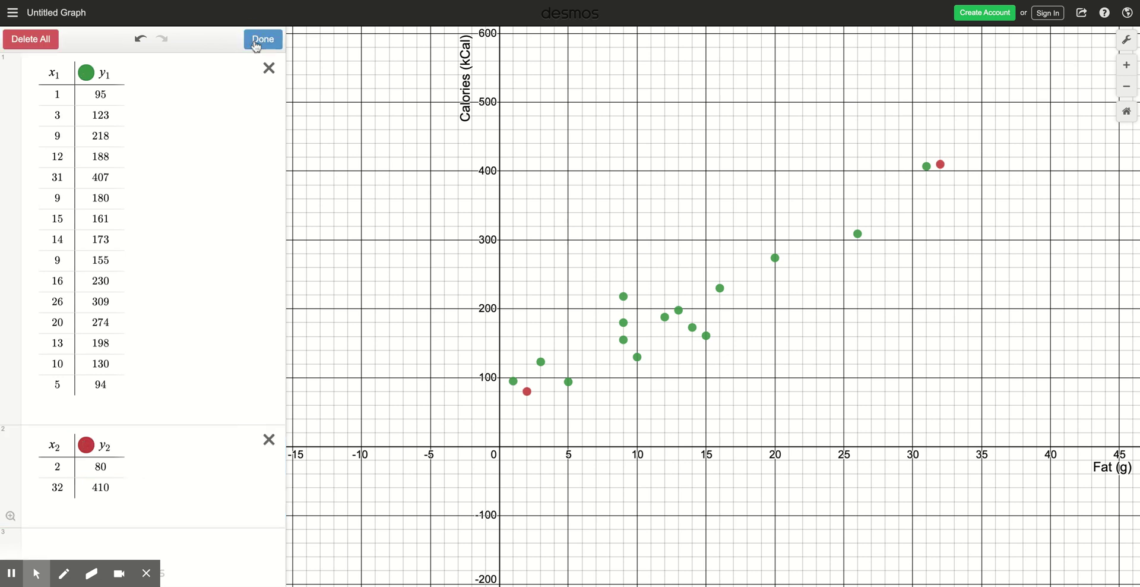
click(87, 446)
click(172, 503)
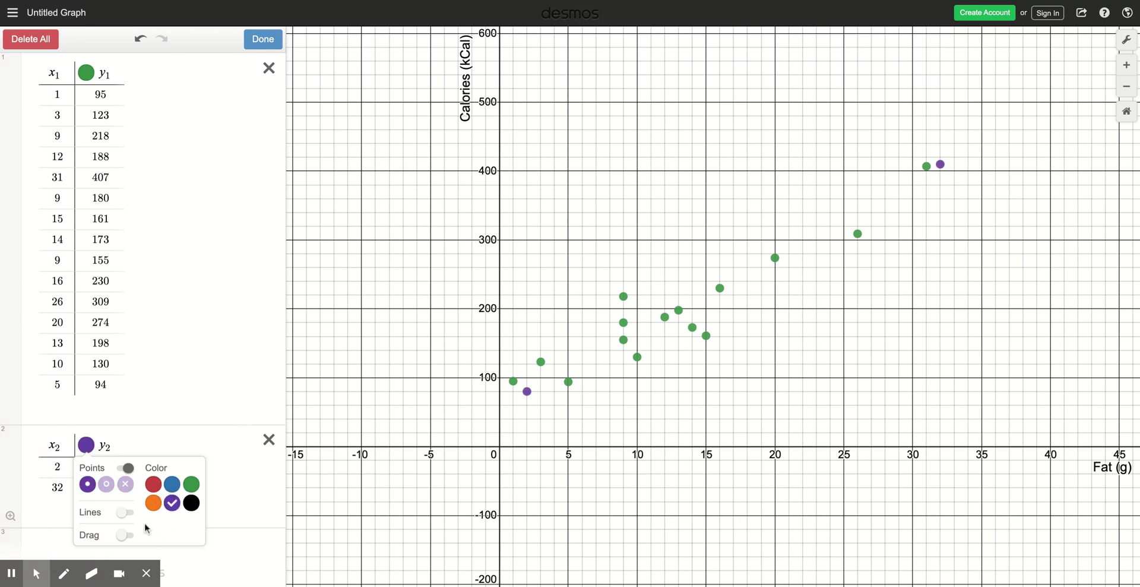
click(123, 514)
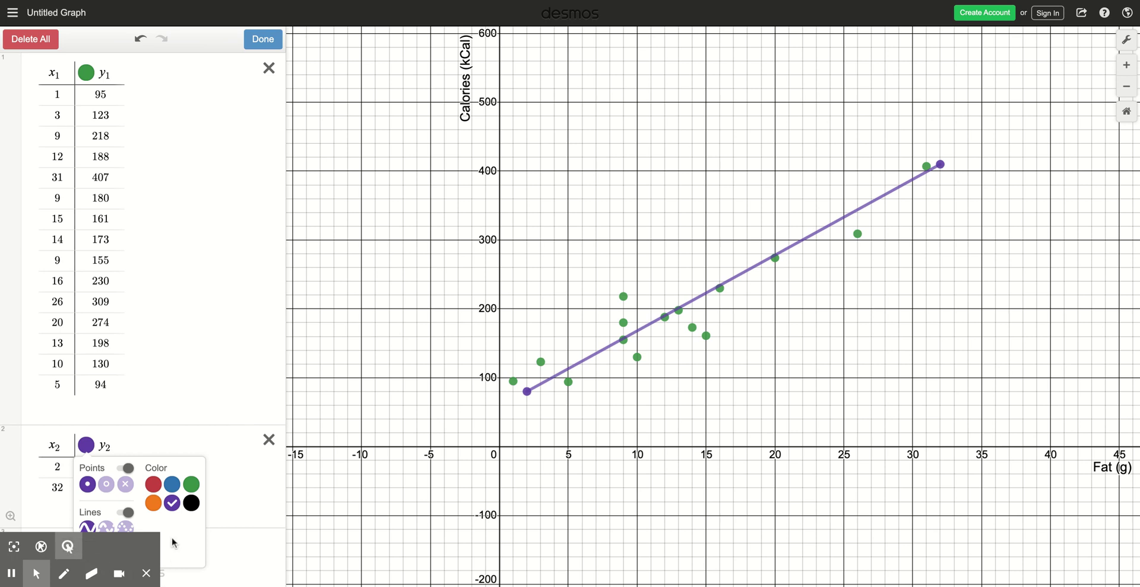
click(124, 556)
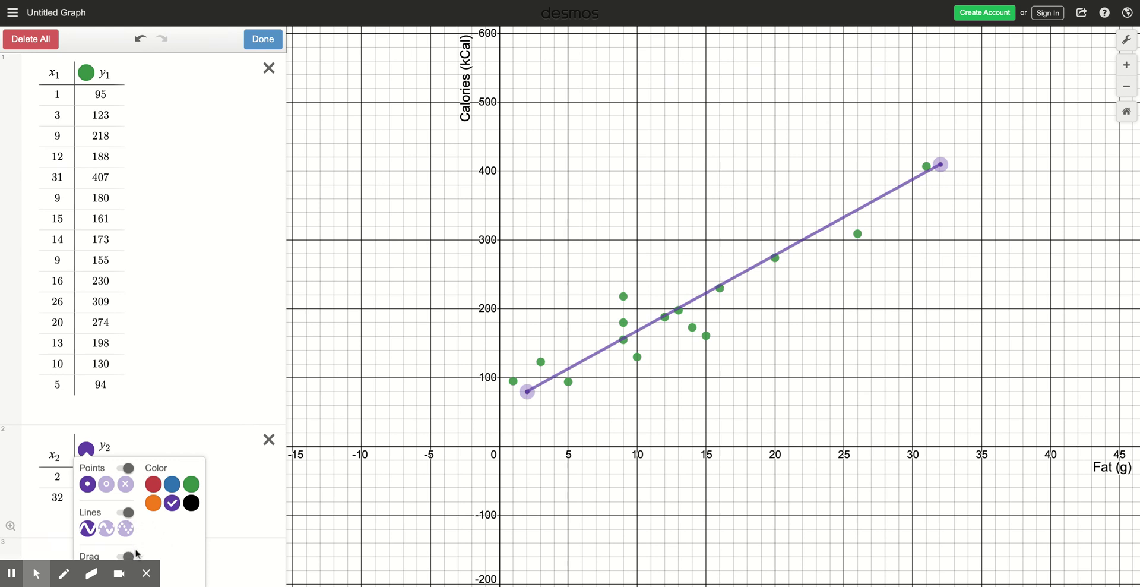
click(234, 498)
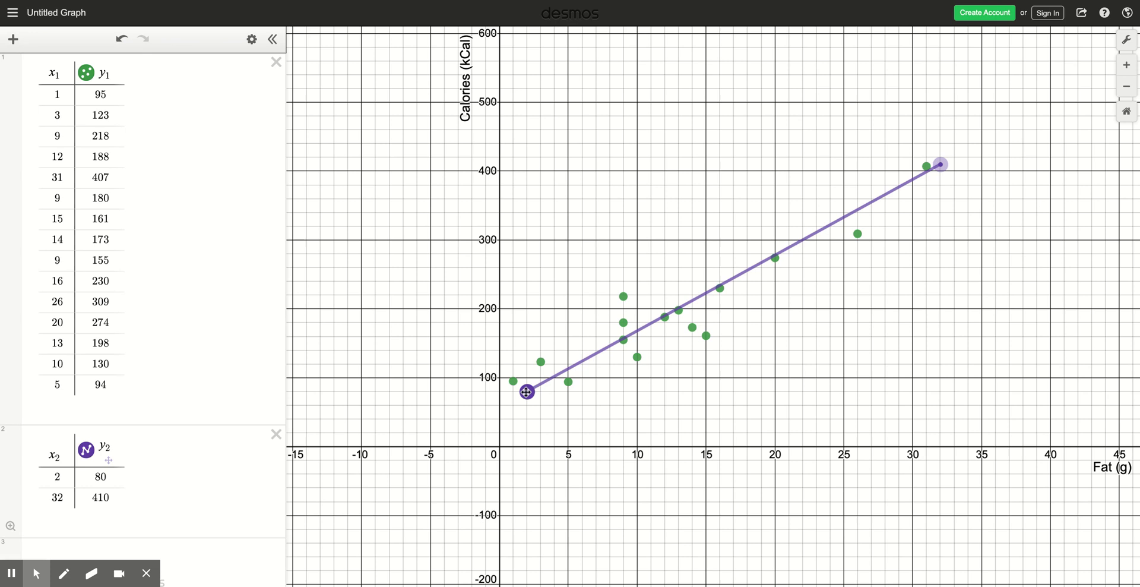
Move the purple line's endpoints to about (1.06, 67) and (34.76, 445) so the line follows the trend of the green points
drag(527, 392, 510, 412)
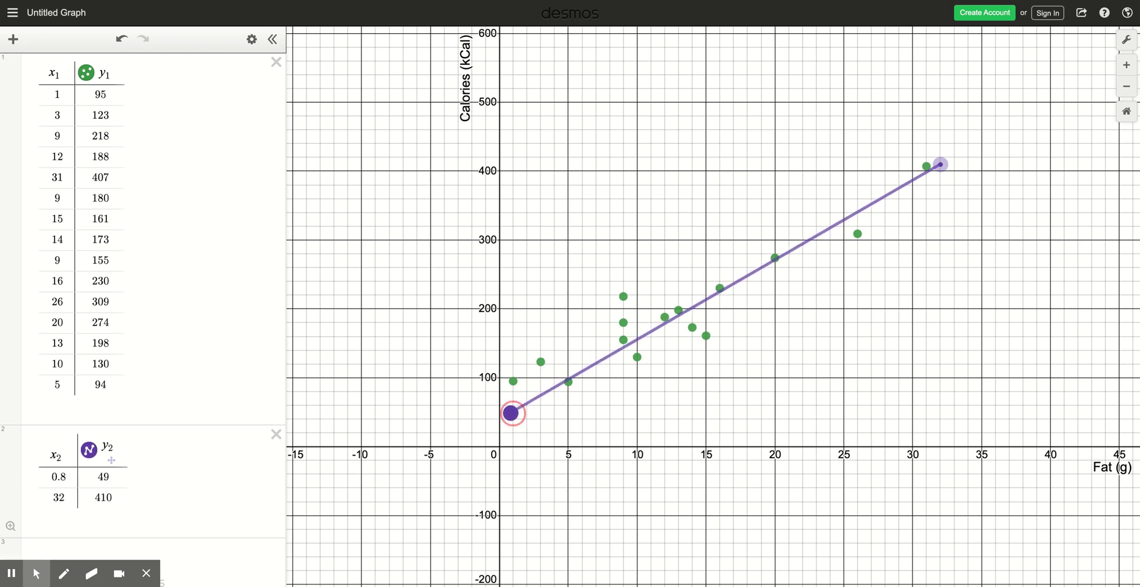
drag(940, 164, 976, 159)
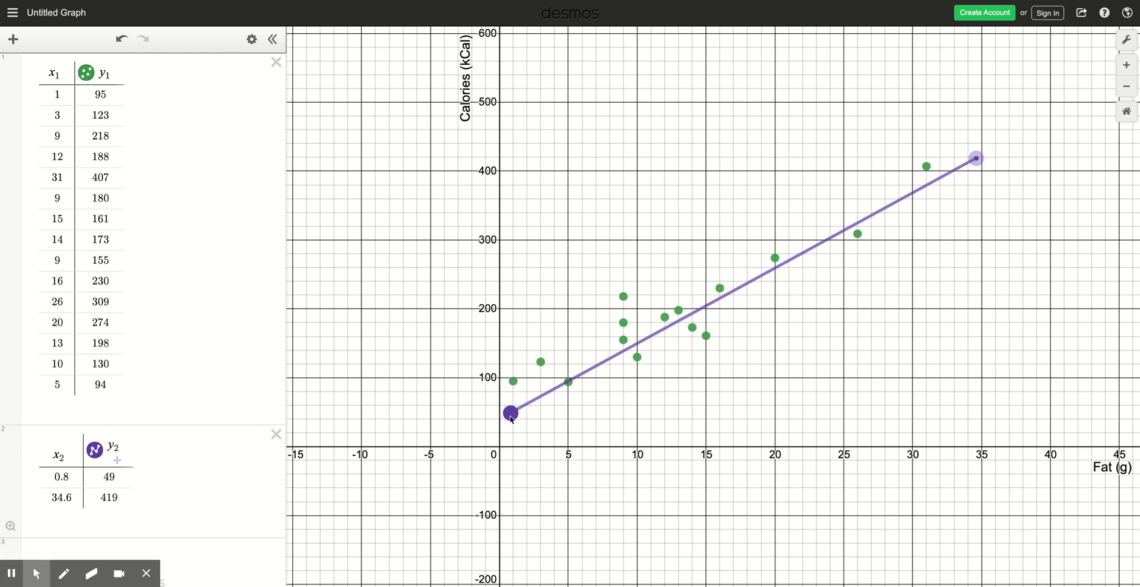
scroll(511, 413, up, 1)
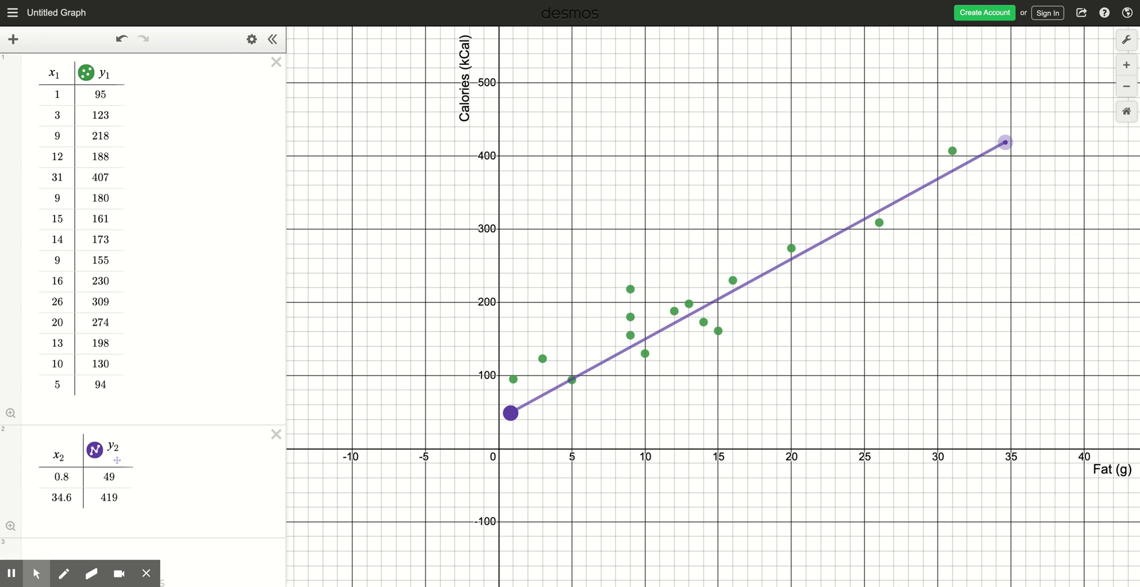
drag(510, 412, 508, 403)
drag(1005, 143, 1008, 124)
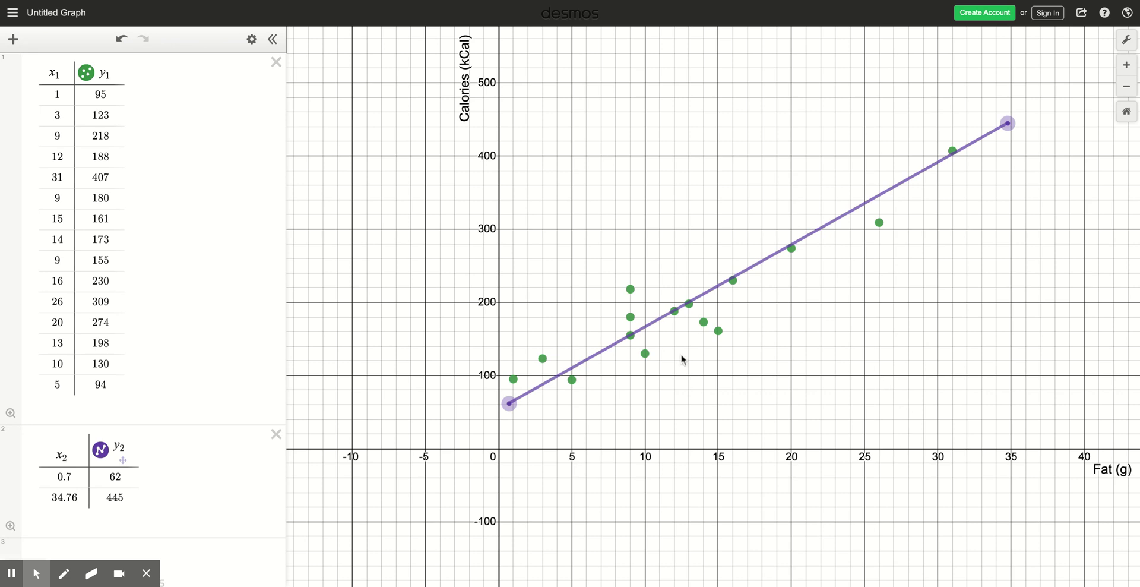
click(510, 404)
mouse_move(511, 404)
mouse_down()
mouse_move(554, 357)
mouse_move(501, 394)
mouse_move(544, 408)
mouse_move(514, 399)
mouse_up()
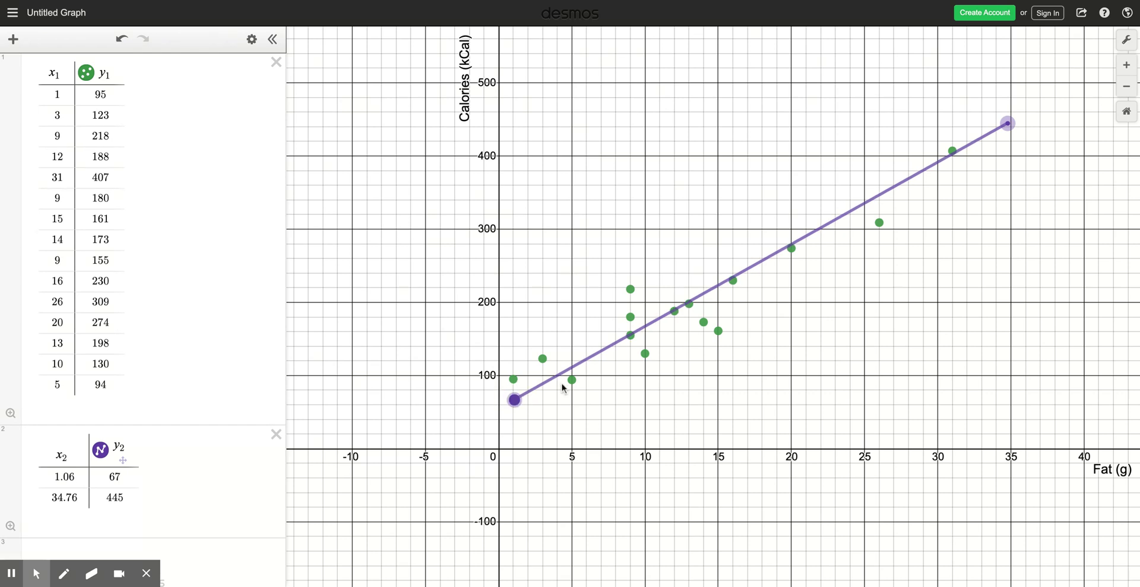